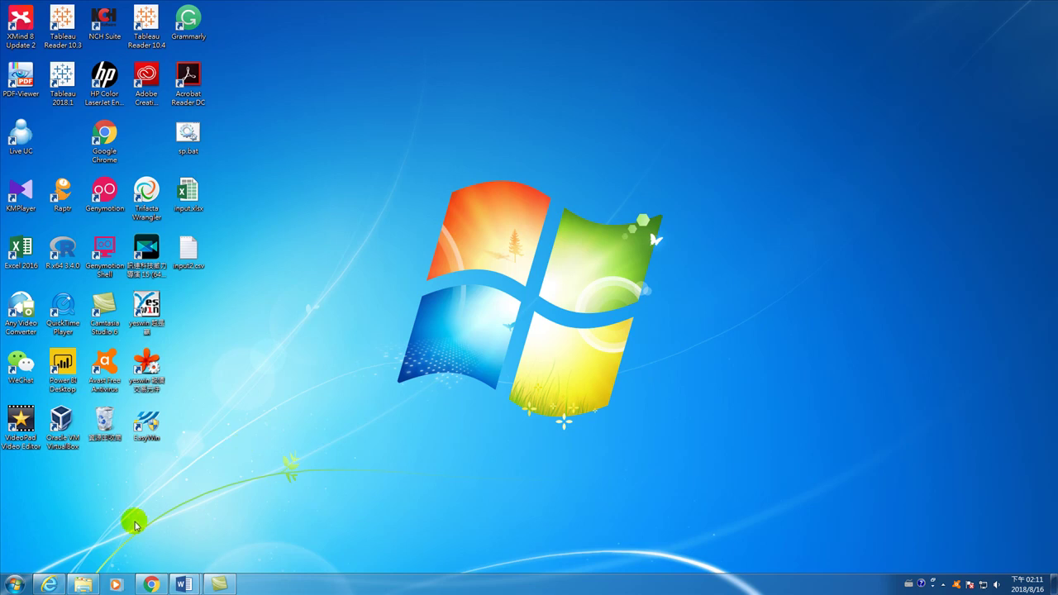
- Launch 遠端桌面連線 (Remote Desktop Connection) from the Windows 7 Start menu
{"action": "left_click", "coordinate": [16, 587]}
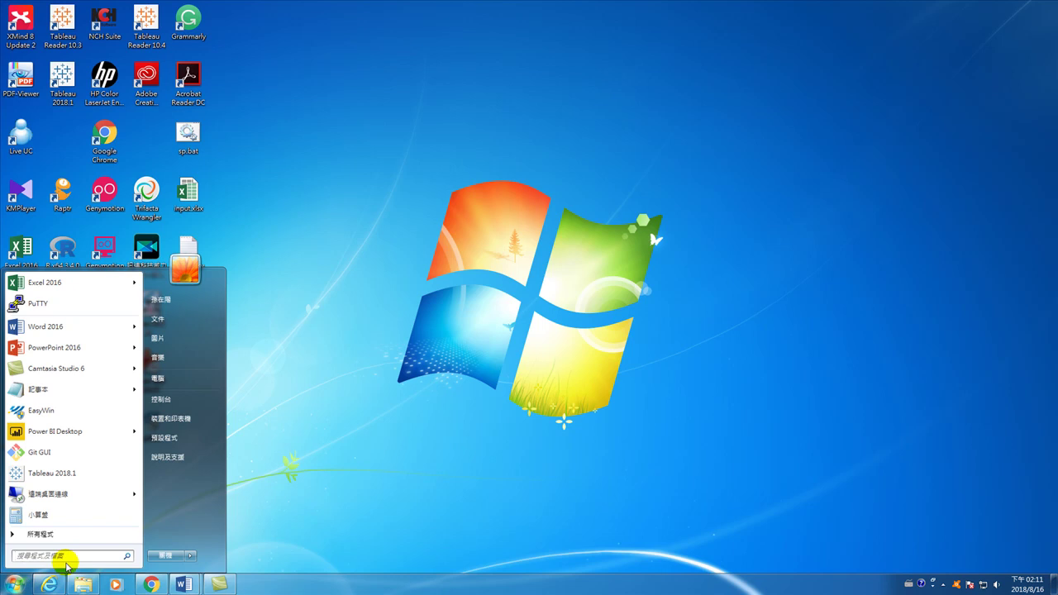
{"action": "left_click", "coordinate": [43, 495]}
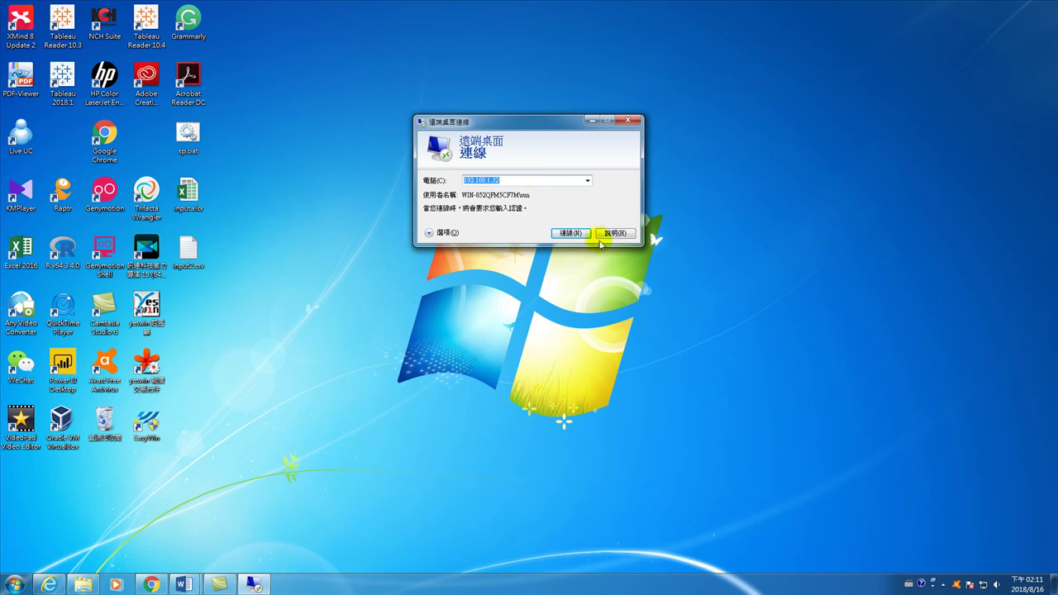
- Connect to 192.168.1.32 with another account's username and password, accepting the certificate warning
{"action": "left_click", "coordinate": [573, 231]}
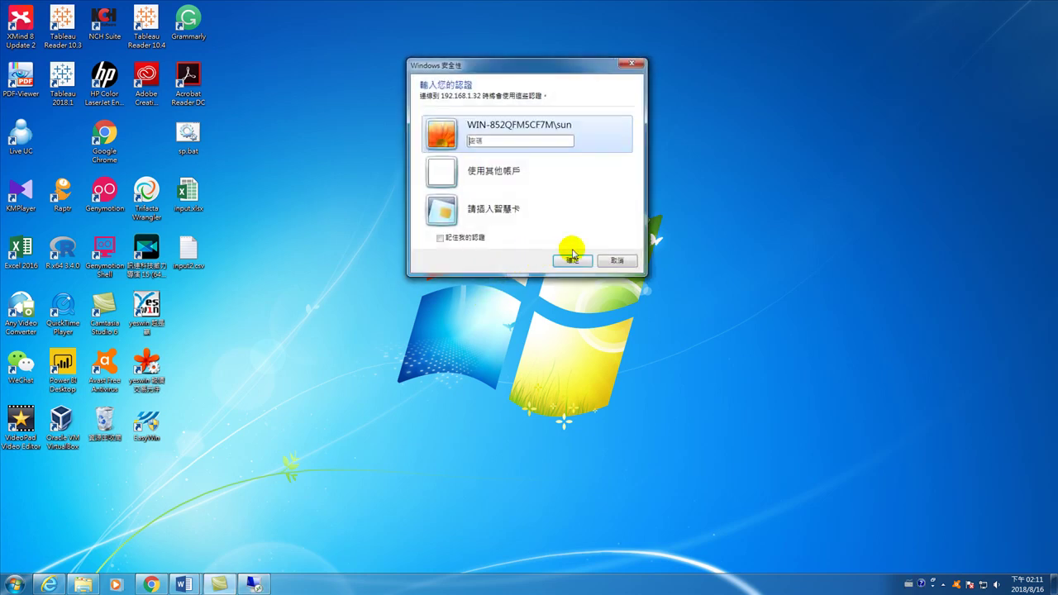
{"action": "left_click", "coordinate": [492, 169]}
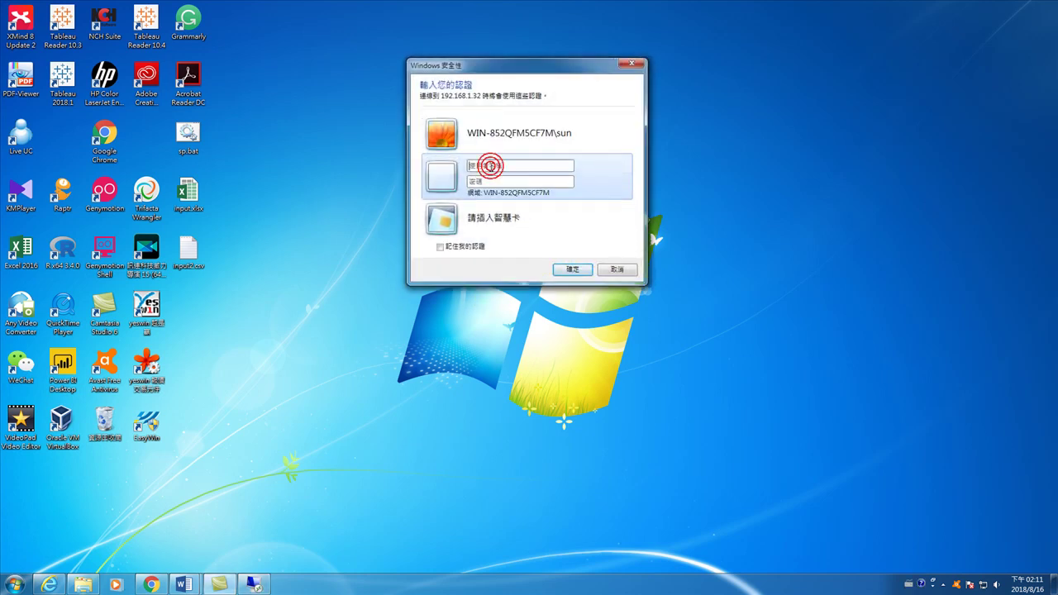
{"action": "type", "text": "ABC"}
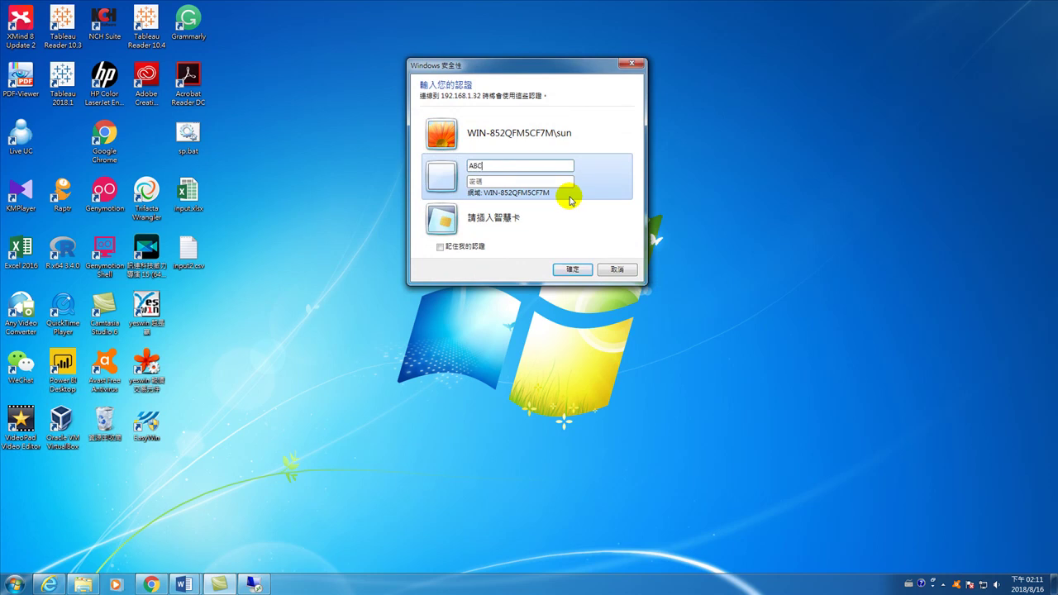
{"action": "type", "text": "\\sun********"}
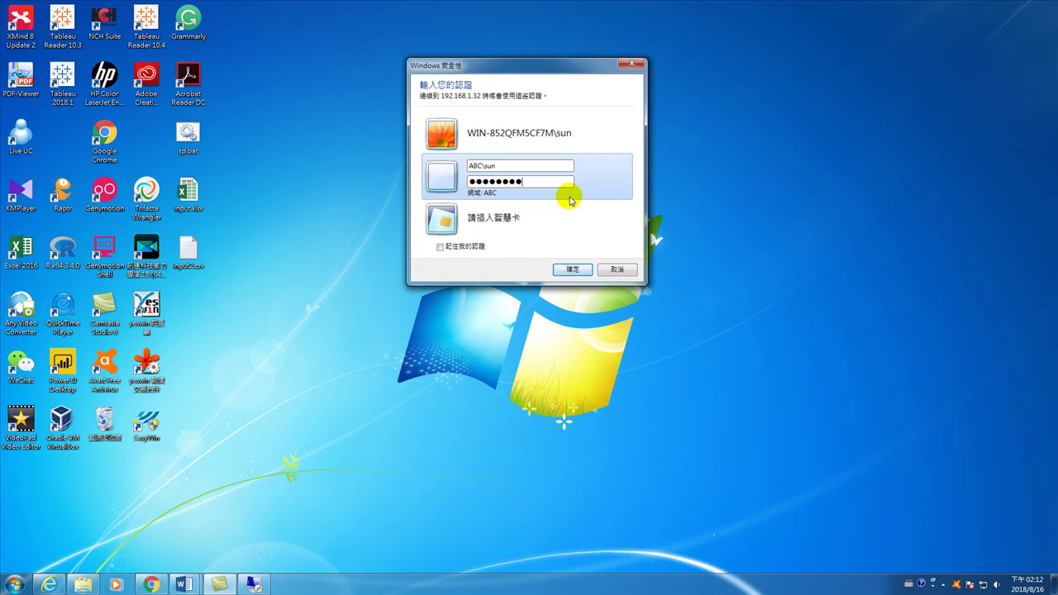
{"action": "left_click", "coordinate": [567, 269]}
{"action": "left_click", "coordinate": [564, 269]}
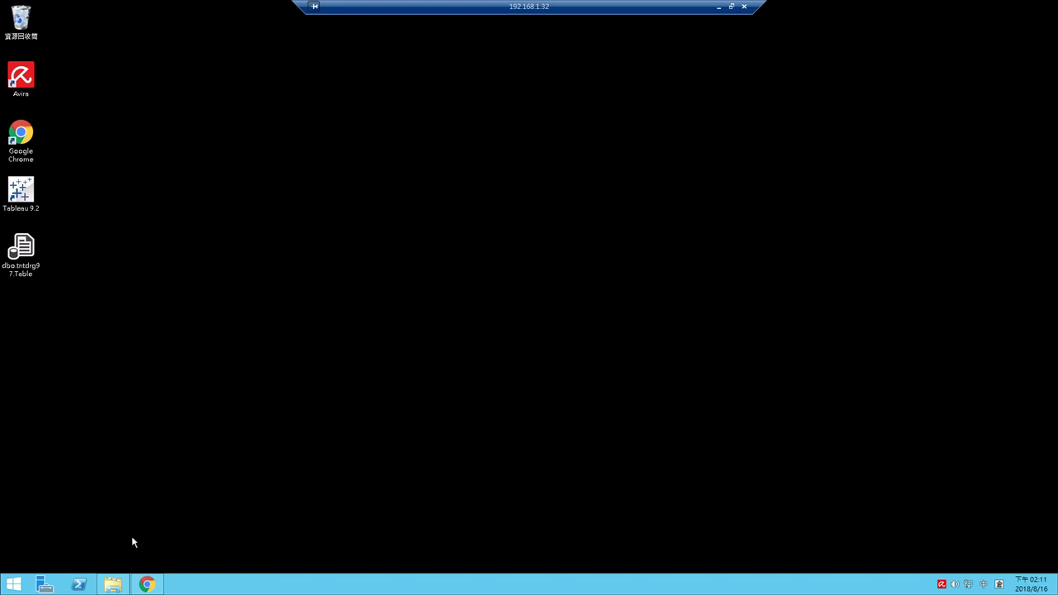
- Open the \\192.168.1.18\public network share in File Explorer on the remote server
{"action": "left_click", "coordinate": [111, 496]}
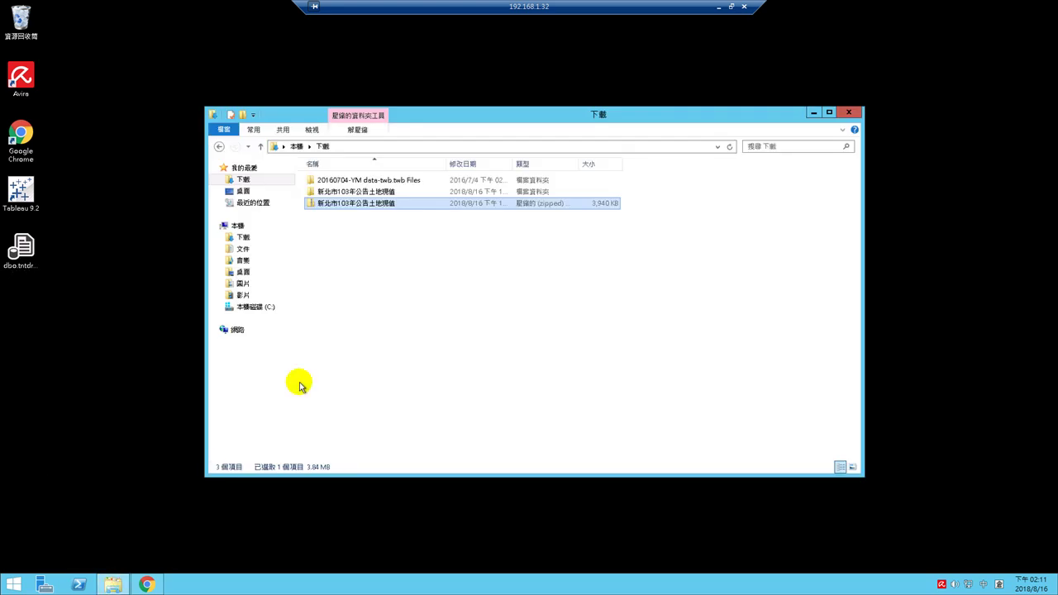
{"action": "left_click", "coordinate": [368, 147]}
{"action": "type", "text": "\\\\"}
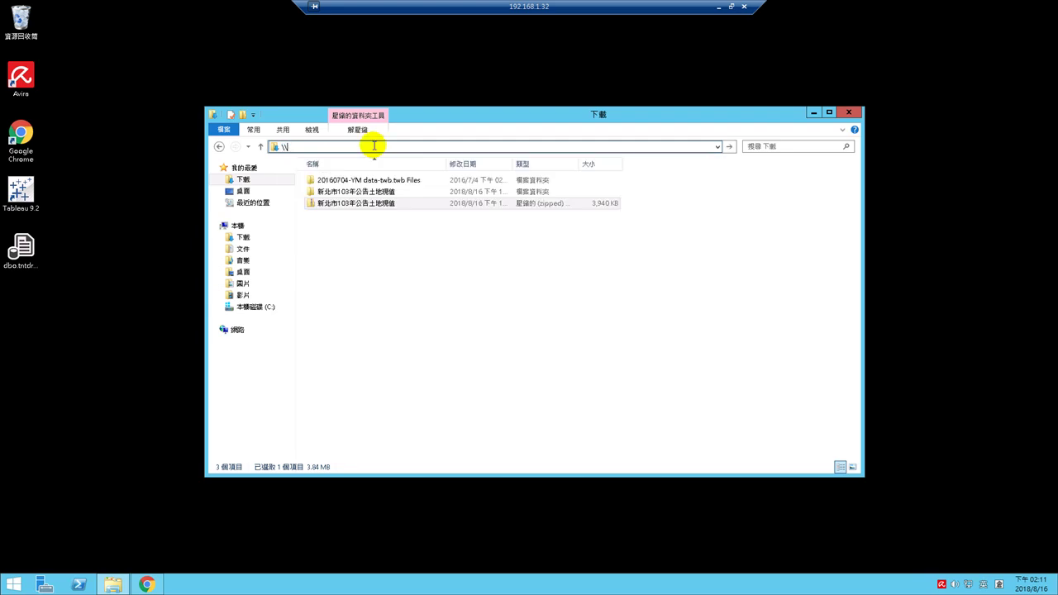
{"action": "type", "text": "192.16"}
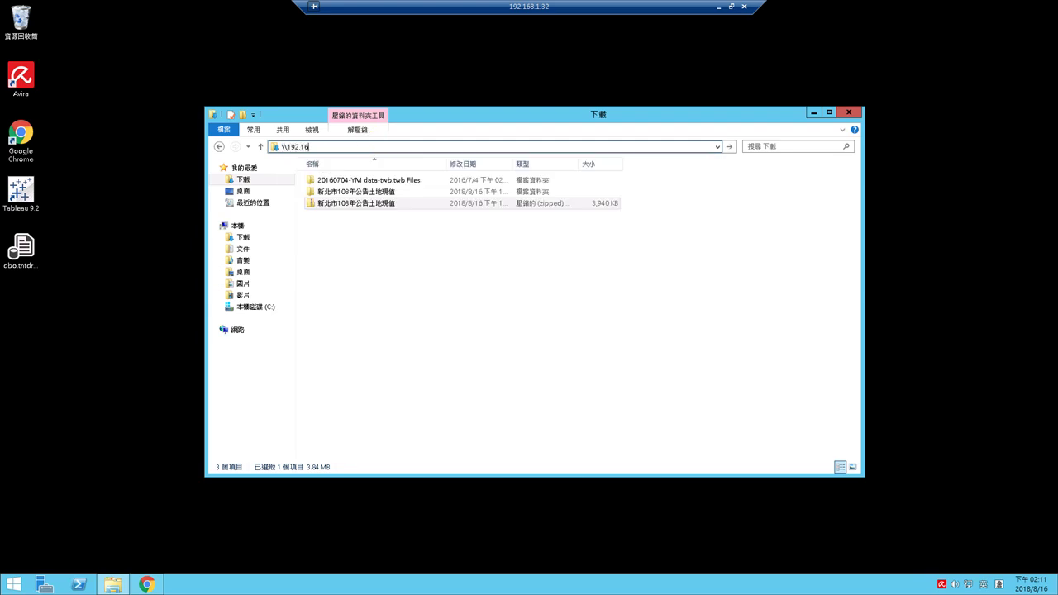
{"action": "type", "text": "8.1.18\\"}
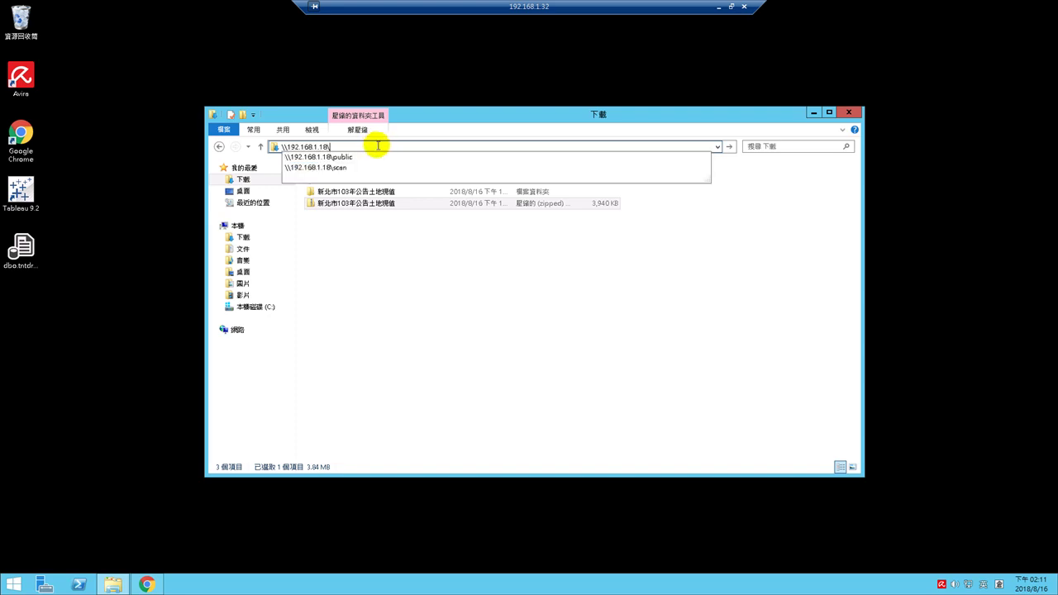
{"action": "left_click", "coordinate": [359, 157]}
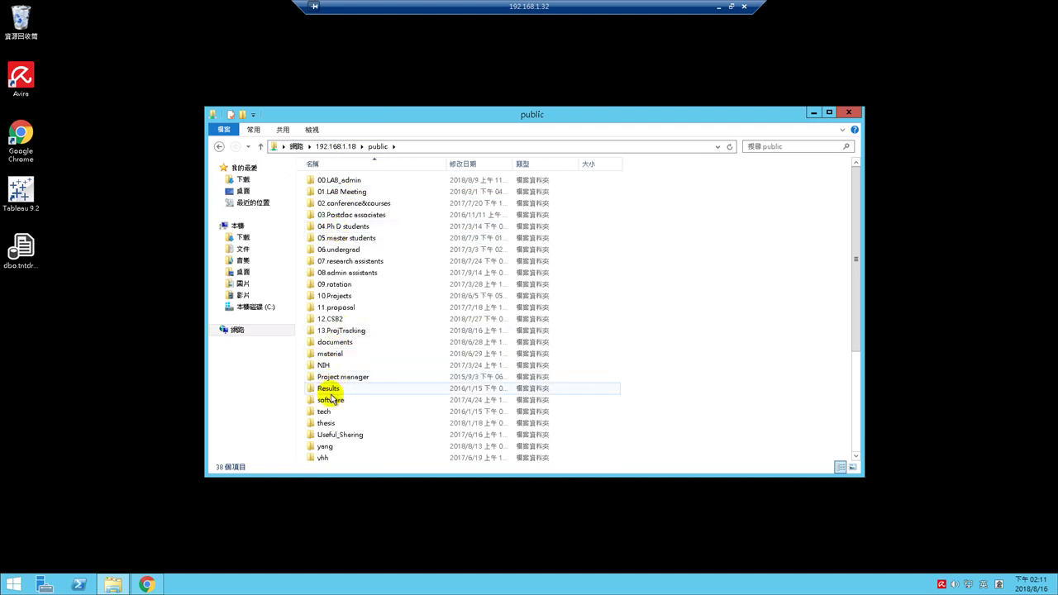
- Browse yang > 2018 生技醫化及中華藥專利檢索系統 > 中華藥相關資料庫 and select dbo.chname97.Table
{"action": "left_click", "coordinate": [331, 377]}
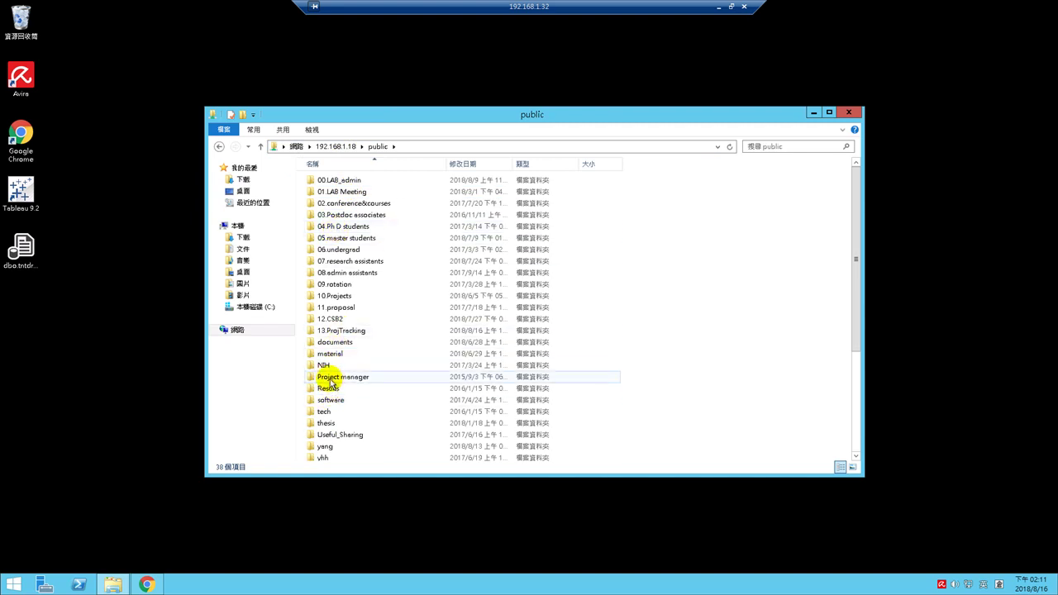
{"action": "double_click", "coordinate": [326, 446]}
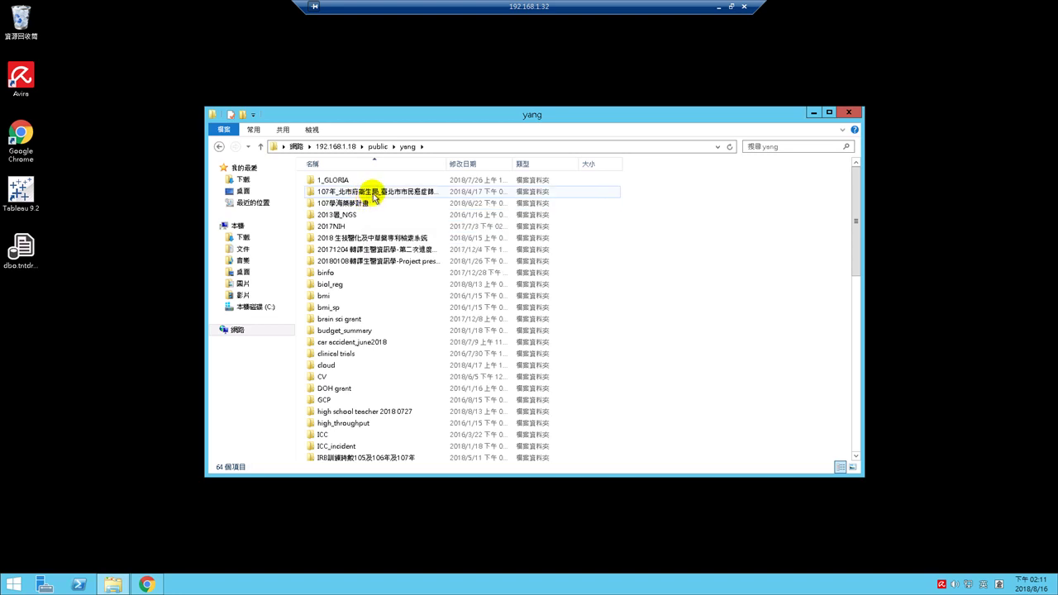
{"action": "double_click", "coordinate": [361, 236]}
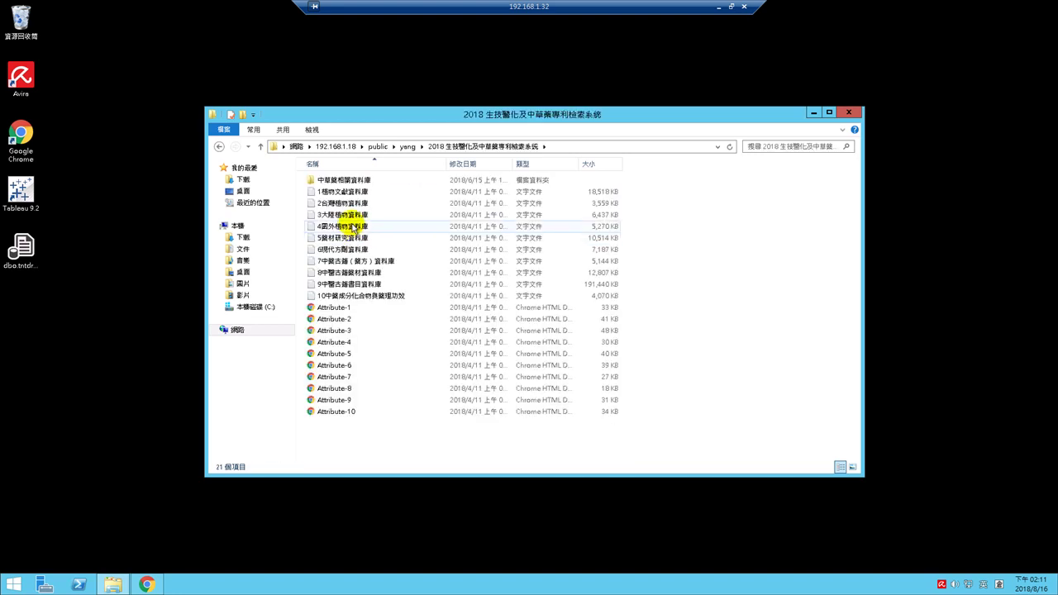
{"action": "double_click", "coordinate": [335, 178]}
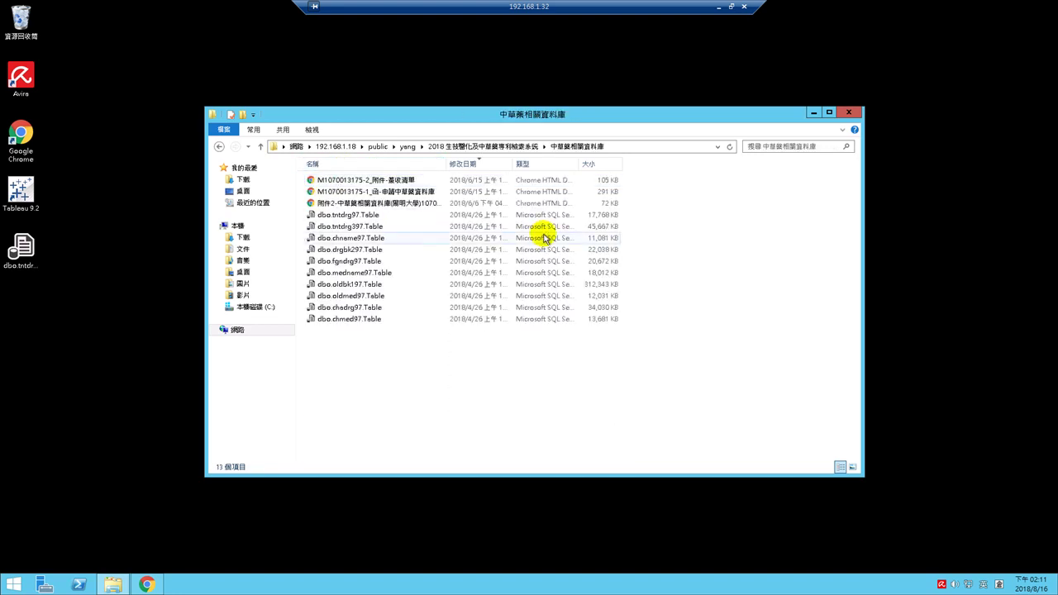
{"action": "left_click", "coordinate": [345, 238]}
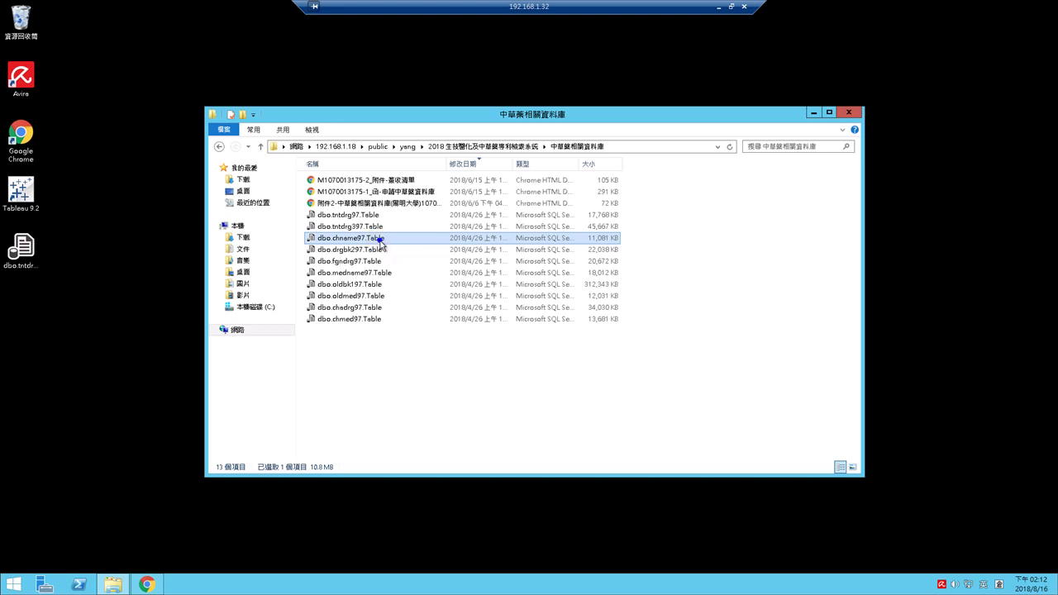
- Copy dbo.chname97.Table and paste it onto the remote desktop
{"action": "right_click", "coordinate": [379, 240]}
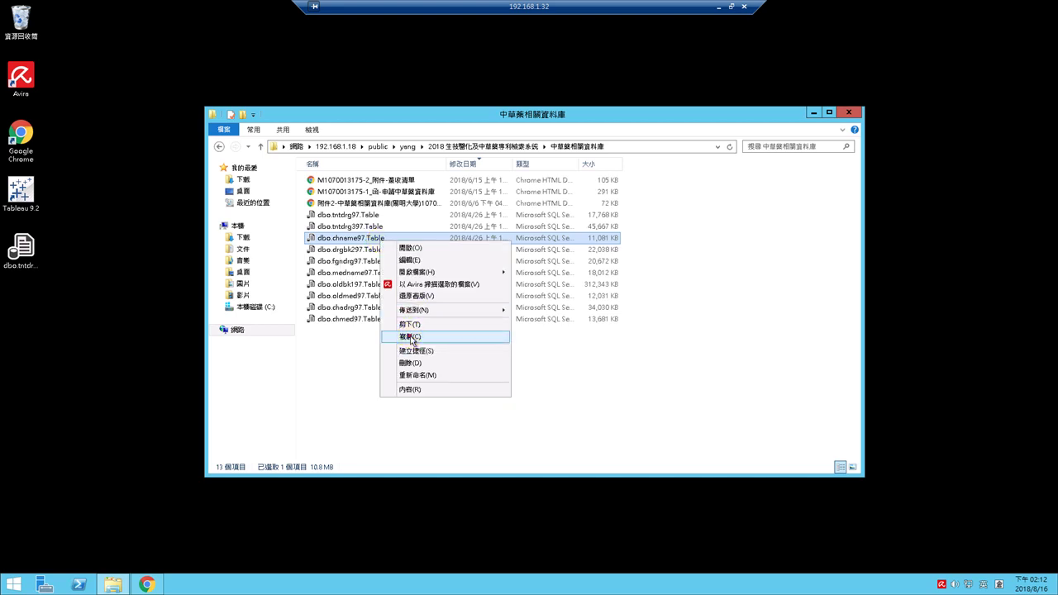
{"action": "left_click", "coordinate": [411, 338]}
{"action": "left_click", "coordinate": [80, 355]}
{"action": "right_click", "coordinate": [80, 355]}
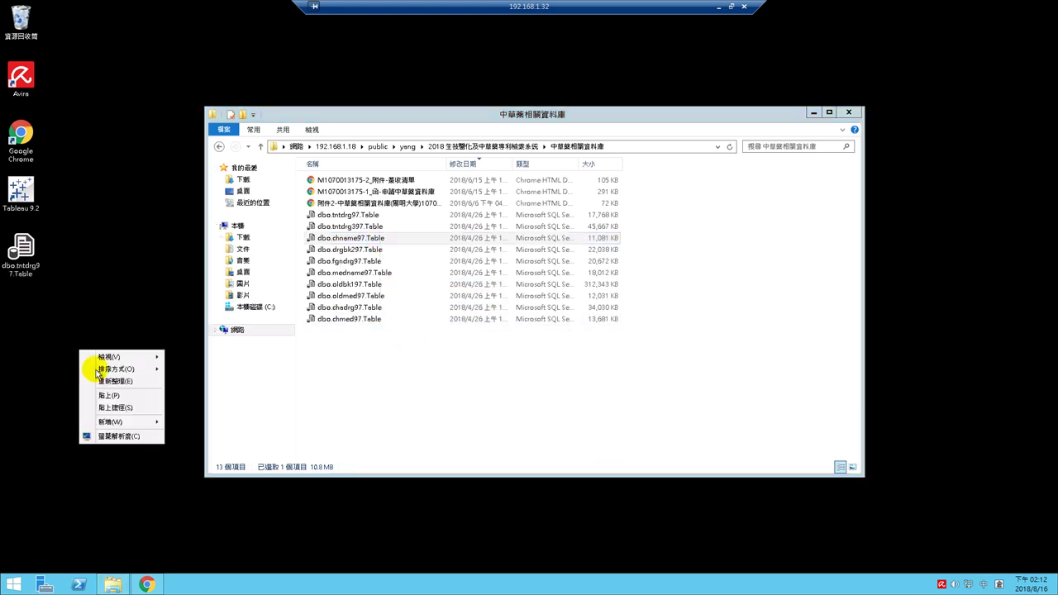
{"action": "left_click", "coordinate": [103, 397]}
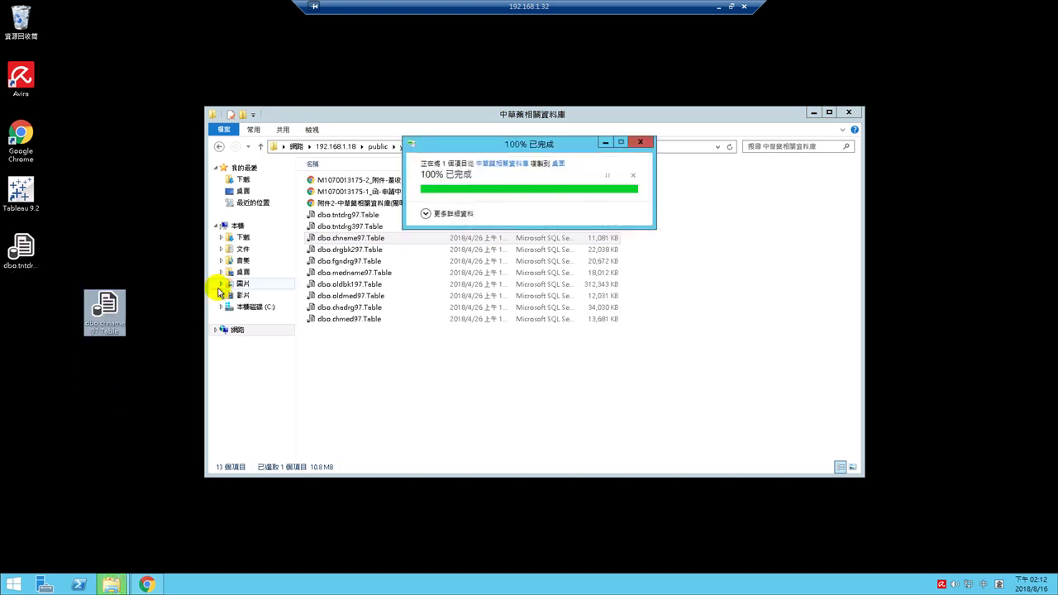
- Close the folder window, move the copied icon under the desktop icons, and open Start
{"action": "left_click", "coordinate": [853, 115]}
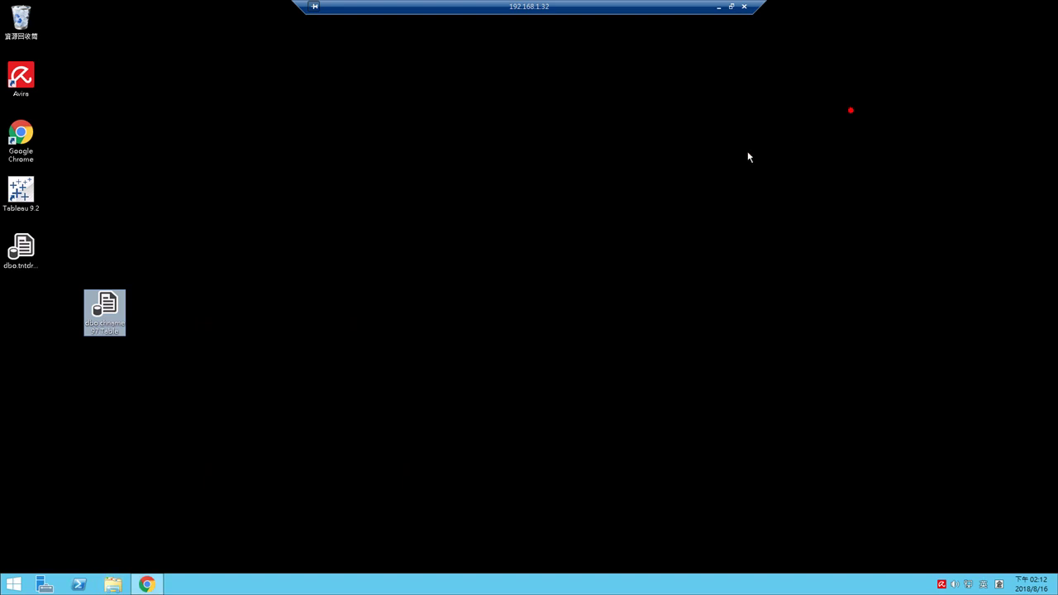
{"action": "left_click_drag", "start_coordinate": [106, 308], "coordinate": [25, 315]}
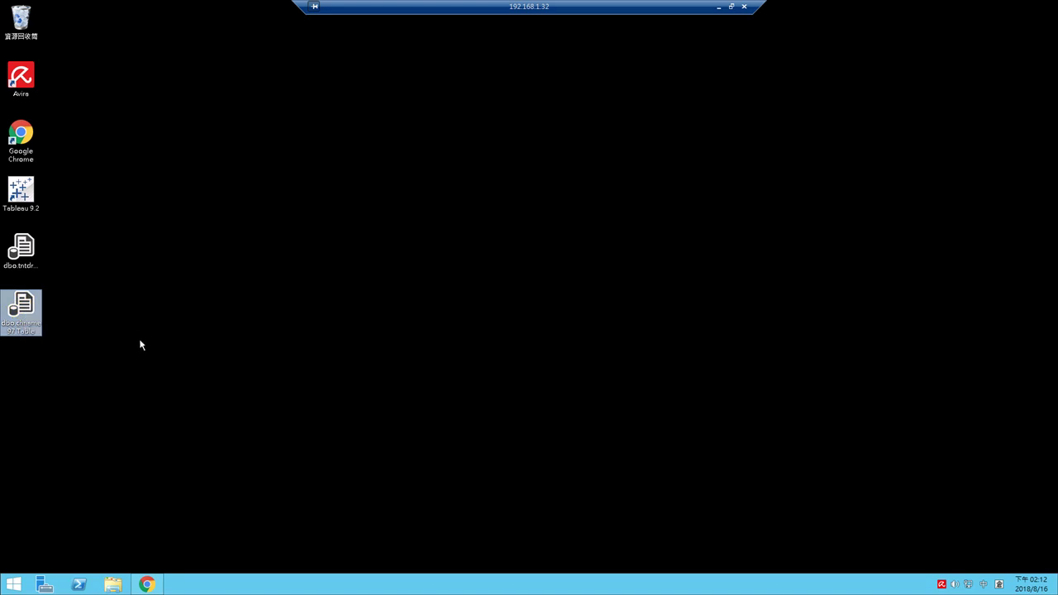
{"action": "left_click", "coordinate": [18, 583]}
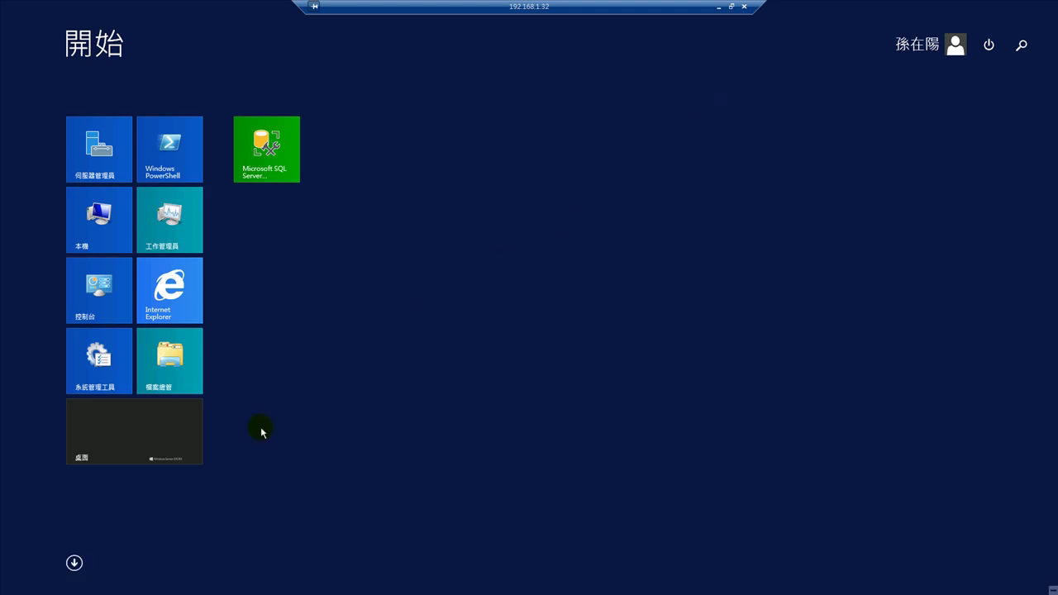
- Show the Apps view listing all installed programs on the remote Start screen
{"action": "left_click", "coordinate": [76, 564]}
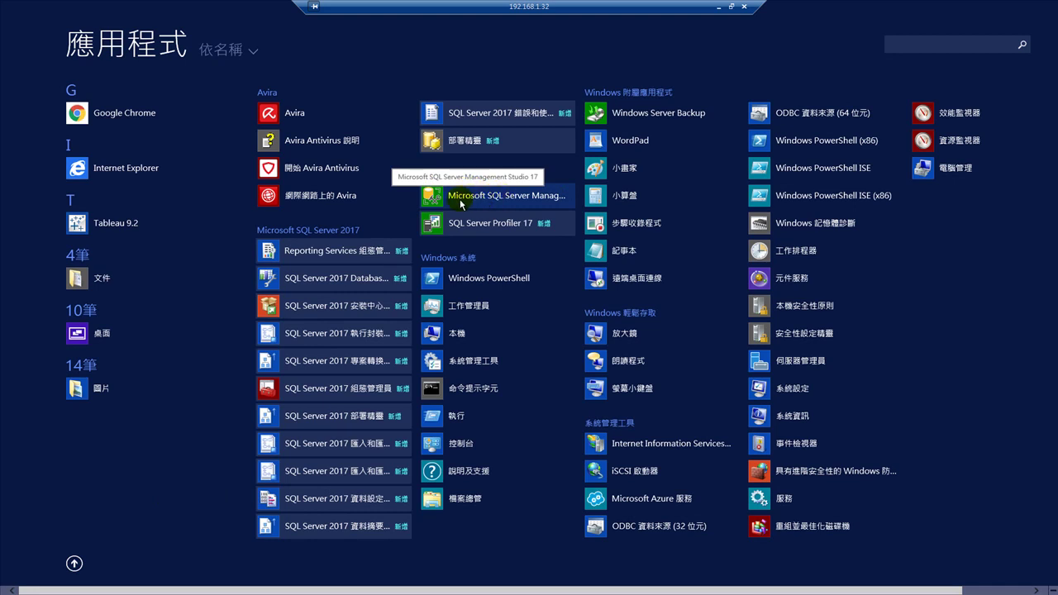
- Launch Microsoft SQL Server Management Studio 17 from the Apps list
{"action": "left_click", "coordinate": [534, 197]}
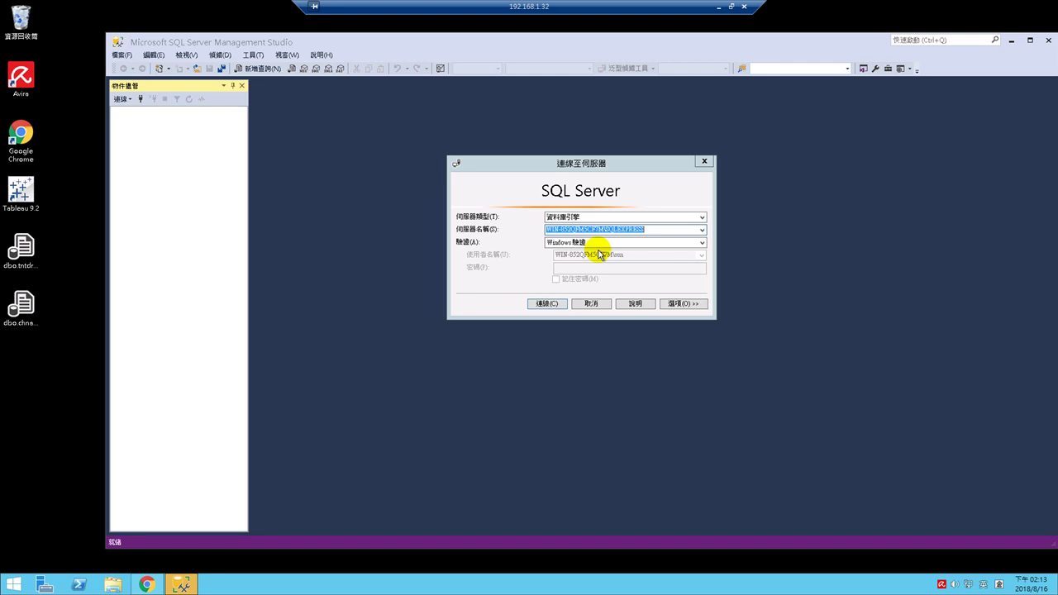
- Connect to SQLEXPRESS with Windows authentication, then expand 資料庫 and bring up its context menu
{"action": "left_click", "coordinate": [576, 243]}
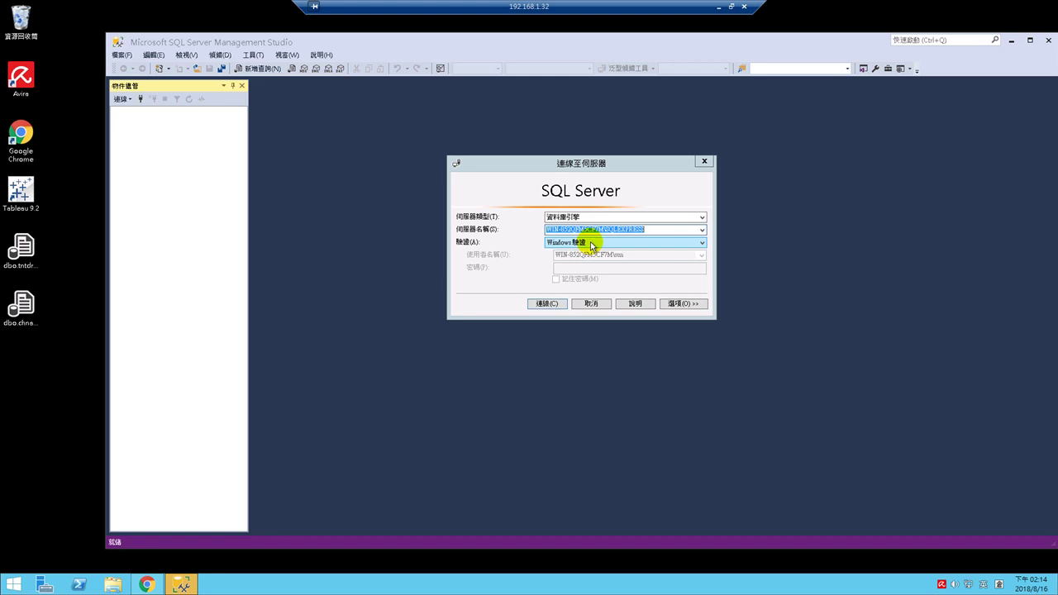
{"action": "left_click", "coordinate": [593, 243]}
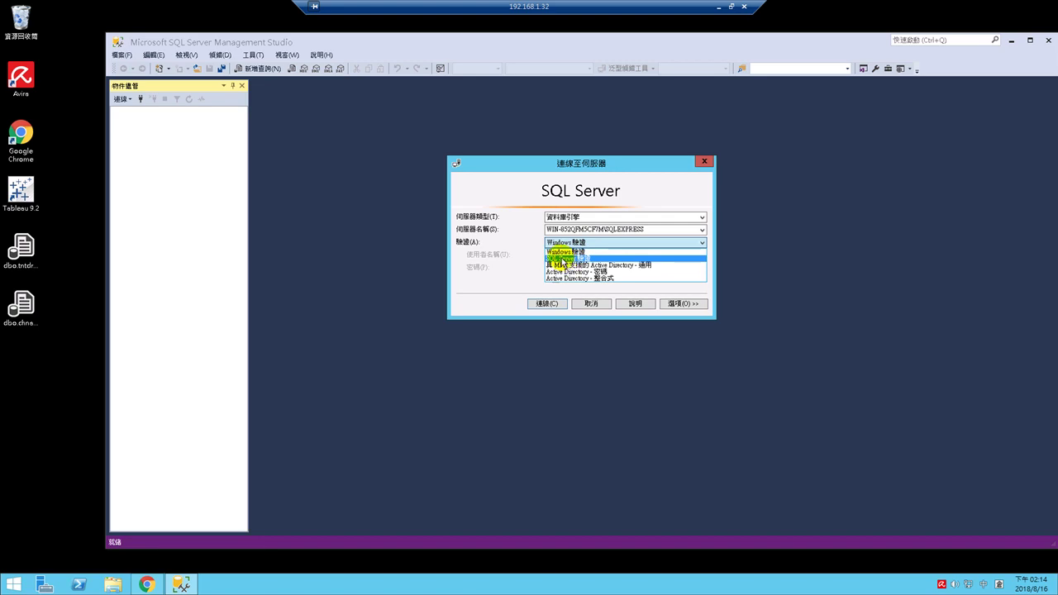
{"action": "left_click", "coordinate": [559, 250]}
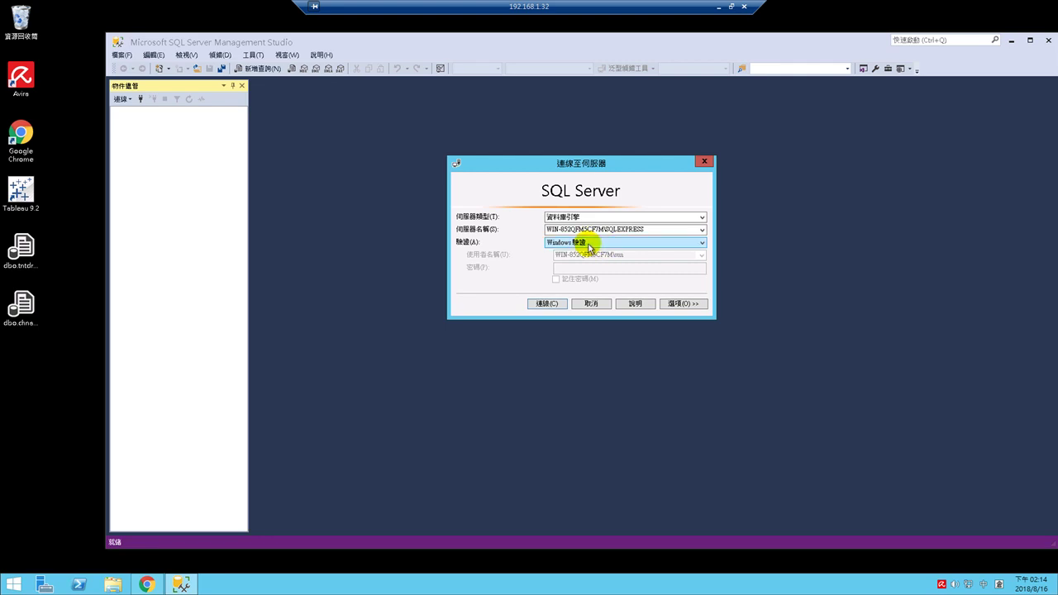
{"action": "left_click", "coordinate": [571, 243]}
{"action": "left_click", "coordinate": [574, 244]}
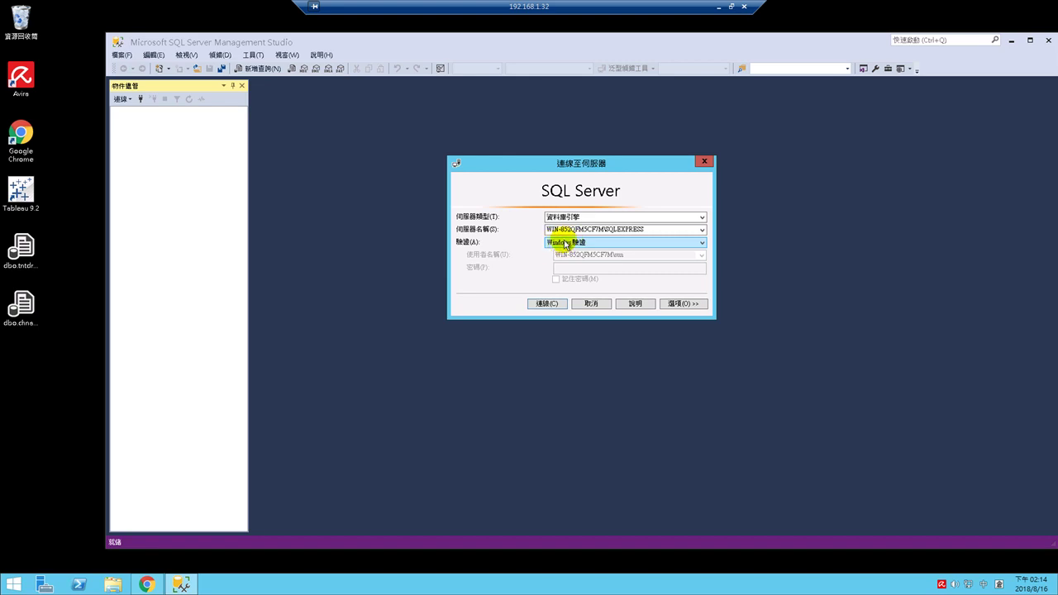
{"action": "left_click", "coordinate": [546, 305]}
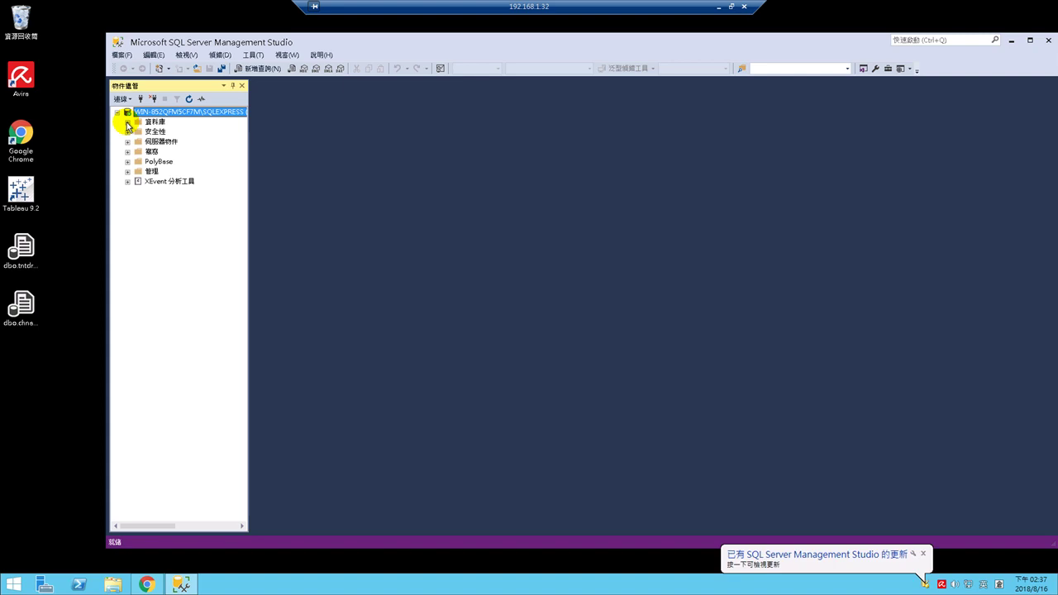
{"action": "left_click", "coordinate": [127, 123]}
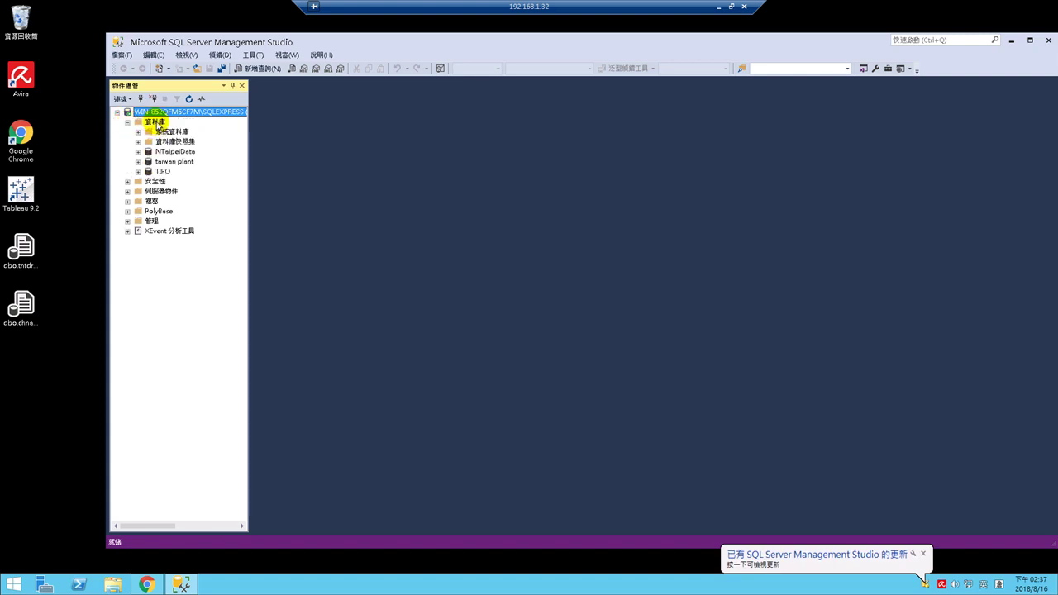
{"action": "right_click", "coordinate": [149, 124]}
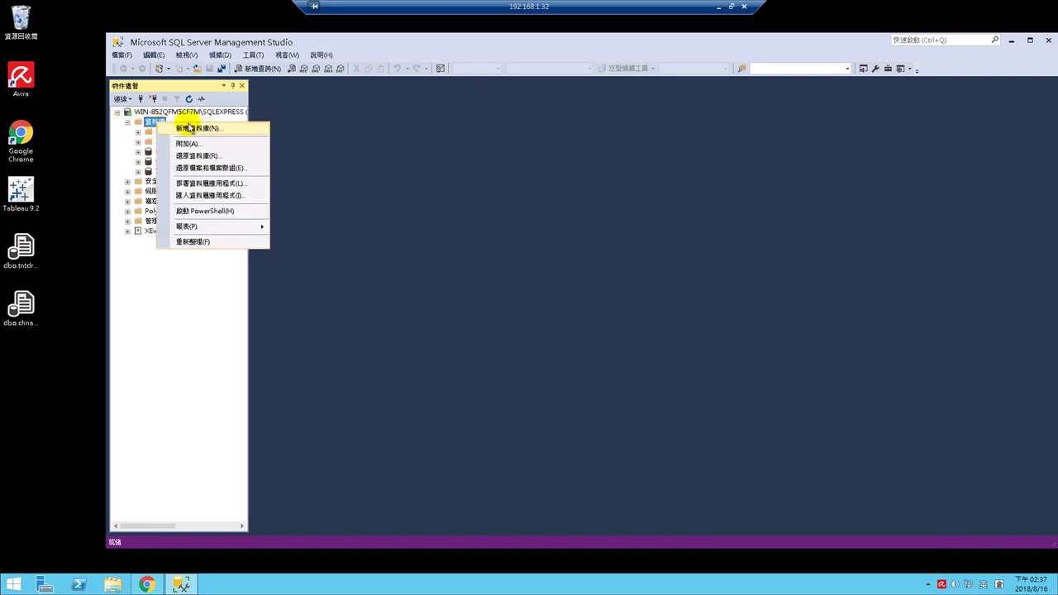
- Create a new database named 'Selection Name' through 新增資料庫
{"action": "left_click", "coordinate": [206, 132]}
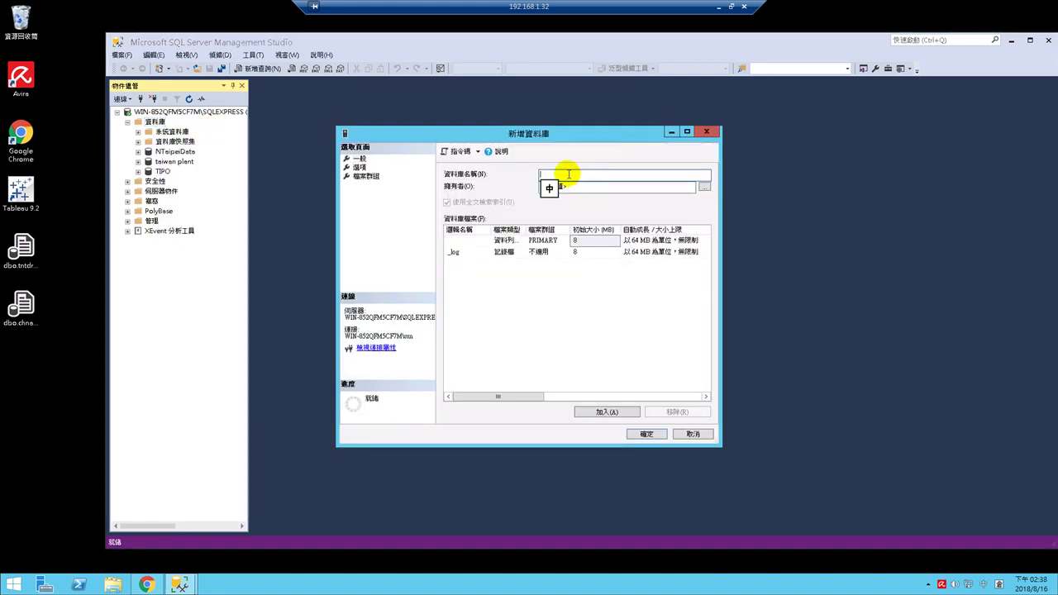
{"action": "type", "text": "S"}
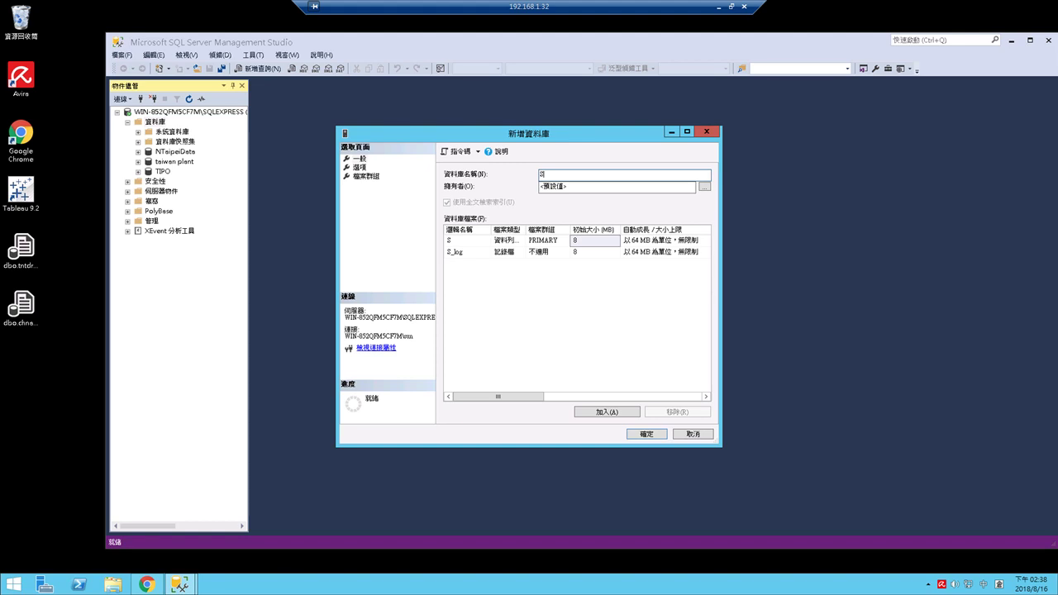
{"action": "key", "text": "Down"}
{"action": "key", "text": "shift"}
{"action": "type", "text": "election Name"}
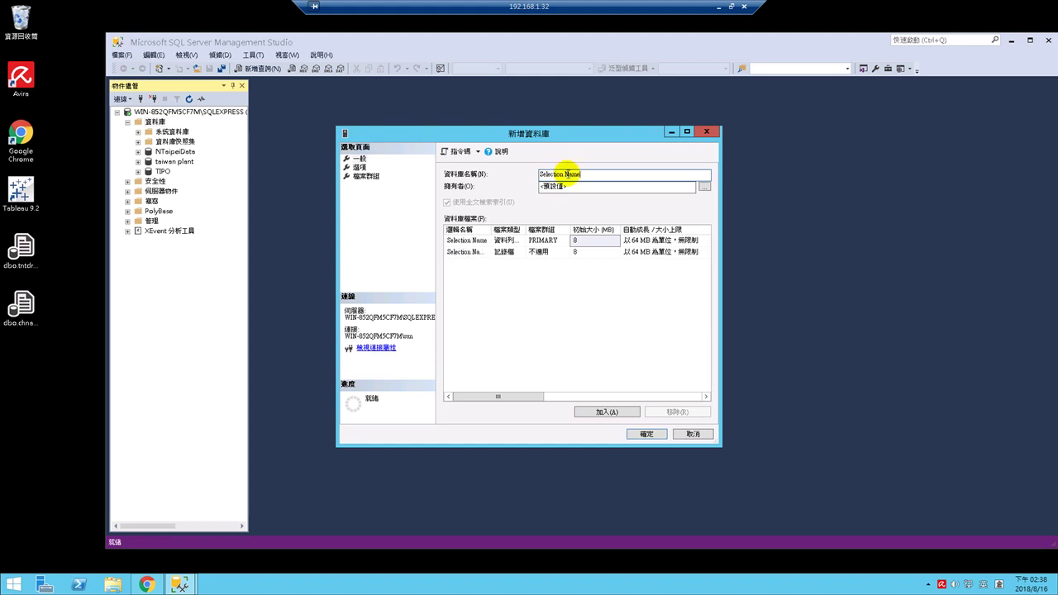
{"action": "left_click", "coordinate": [645, 435]}
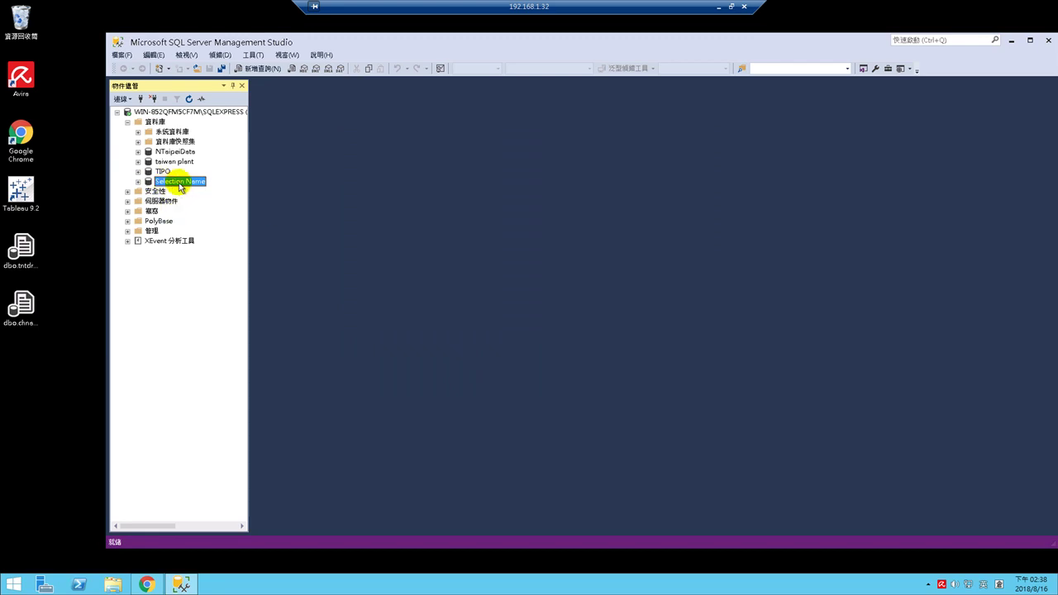
- Expand the Selection Name database, then select dbo.chname97.Table.sql on the desktop
{"action": "left_click", "coordinate": [138, 181]}
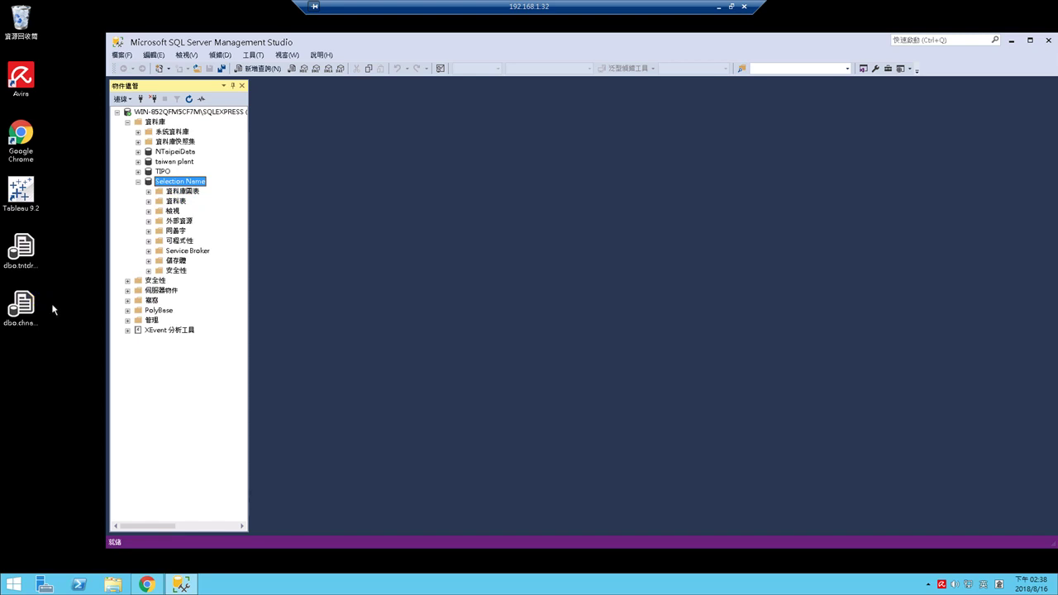
{"action": "left_click", "coordinate": [29, 308]}
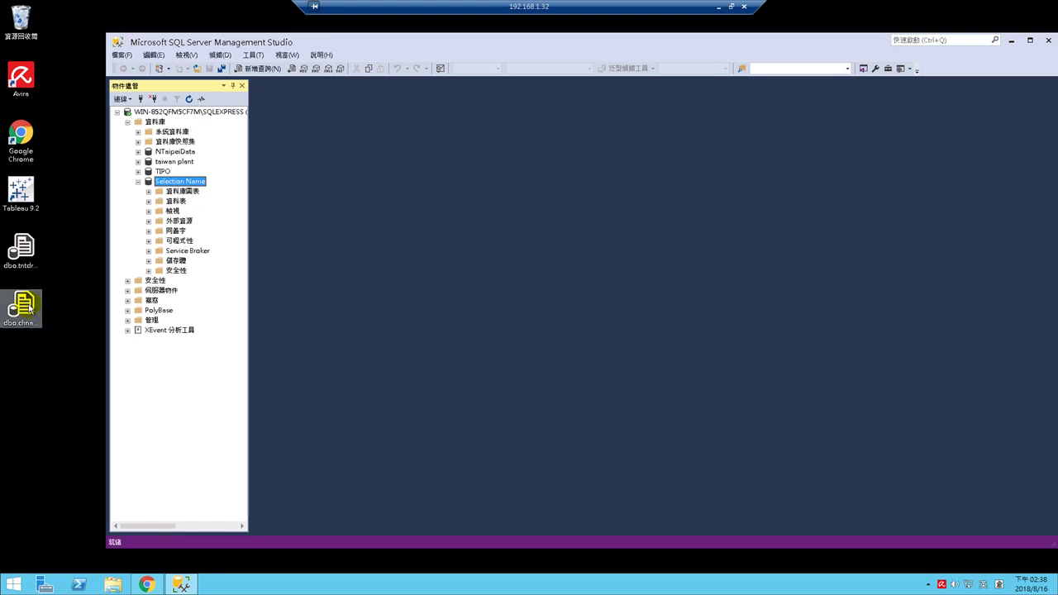
- Open the desktop file dbo.chname97.Table.sql in SQL Server Management Studio from its context menu
{"action": "right_click", "coordinate": [28, 305]}
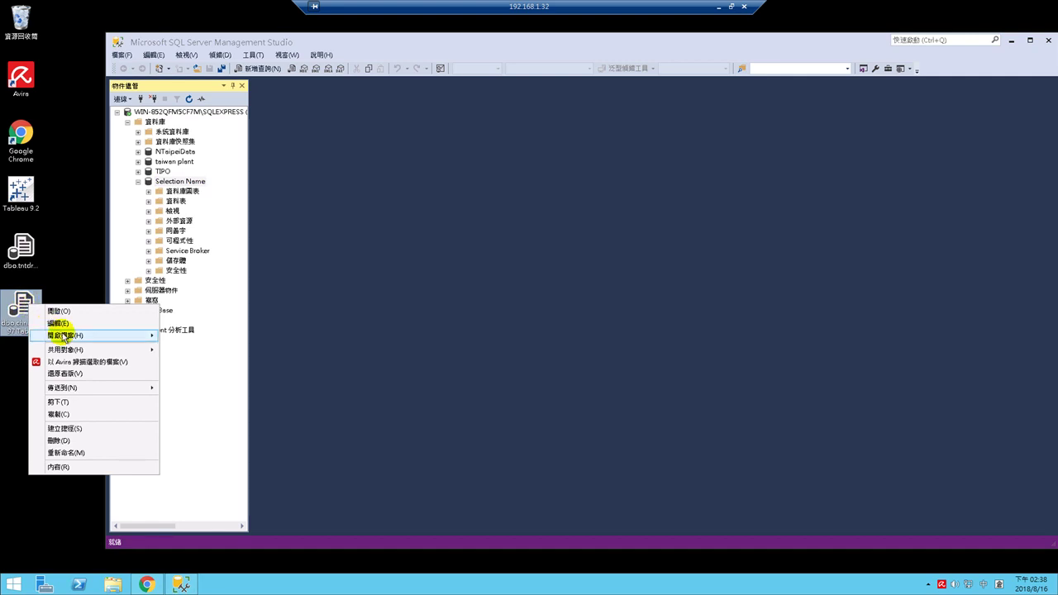
{"action": "mouse_move", "coordinate": [132, 335]}
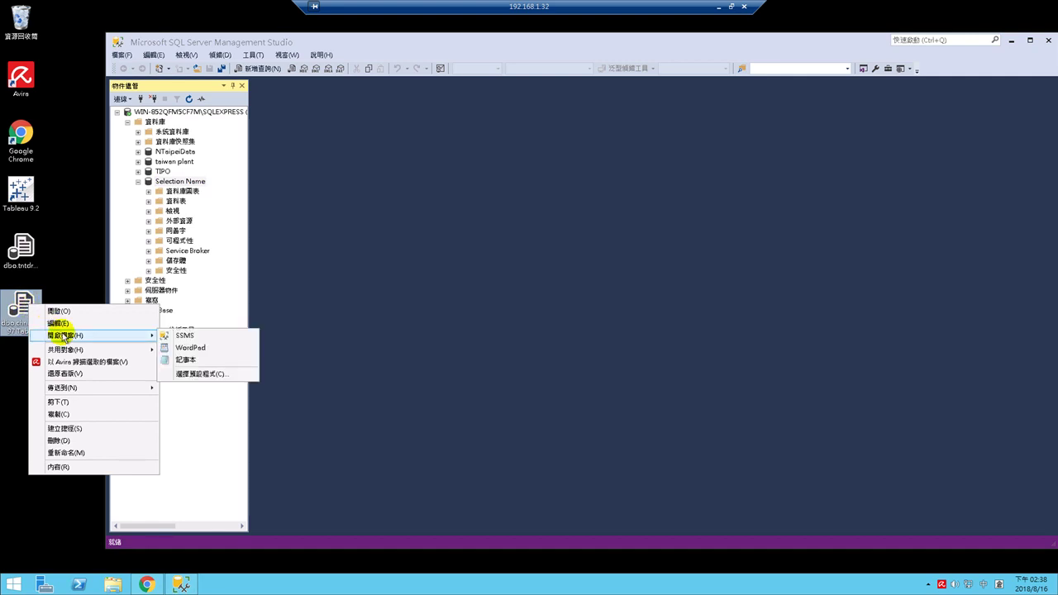
{"action": "left_click", "coordinate": [196, 337]}
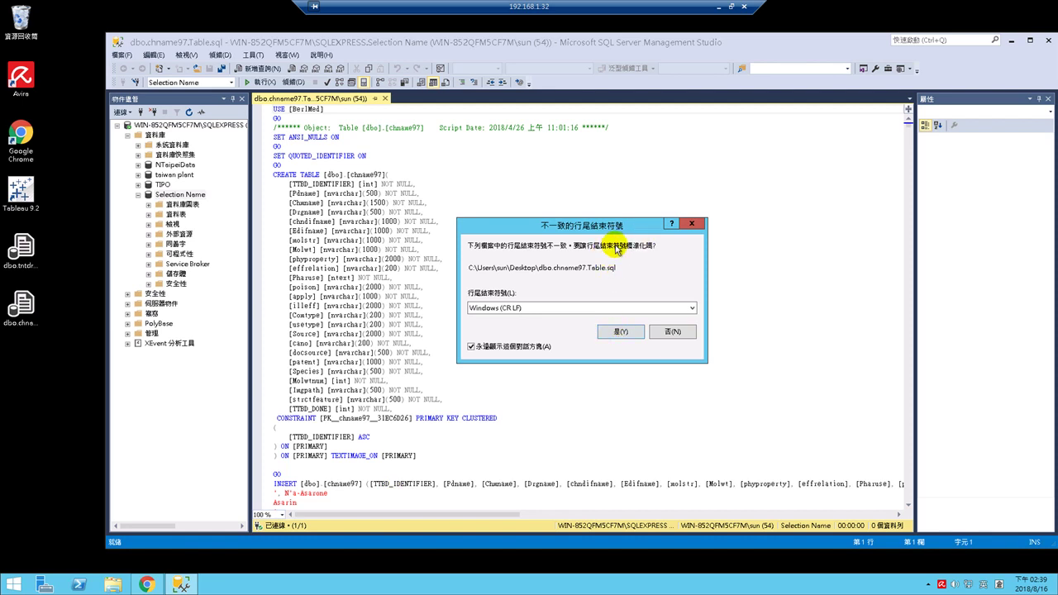
- Convert the chname97 script to Windows (CR LF) line endings, and keep the Selection Name database's name unchanged
{"action": "left_click", "coordinate": [613, 333]}
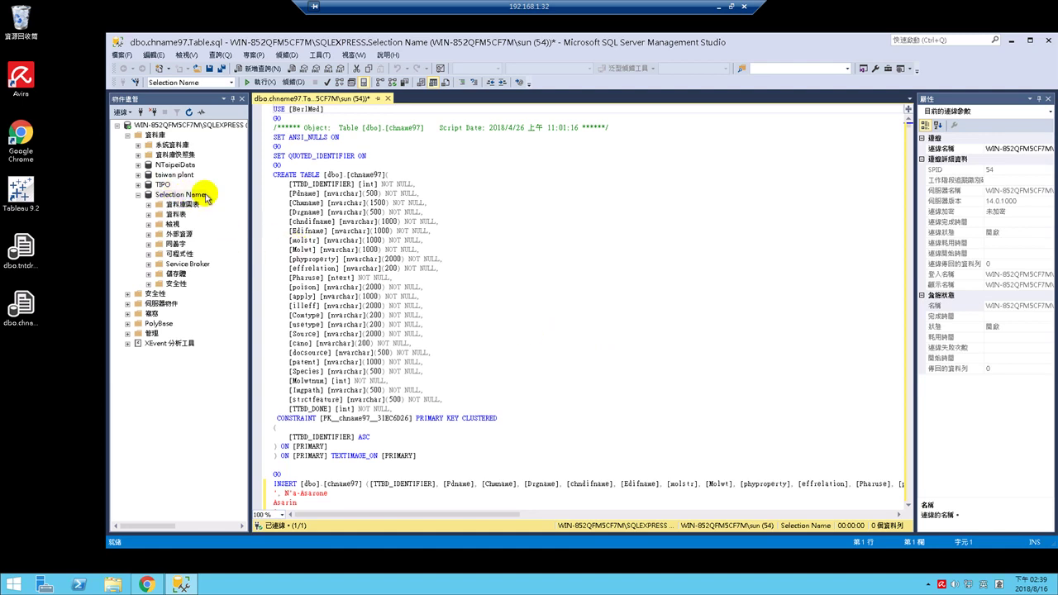
{"action": "left_click", "coordinate": [165, 198]}
{"action": "key", "text": "F2"}
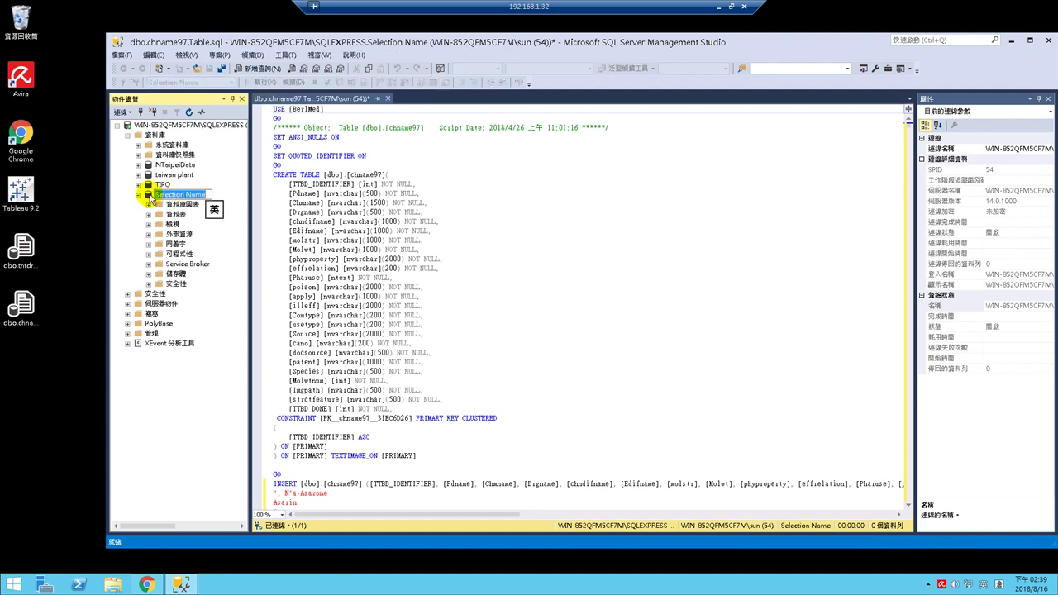
{"action": "key", "text": "Return"}
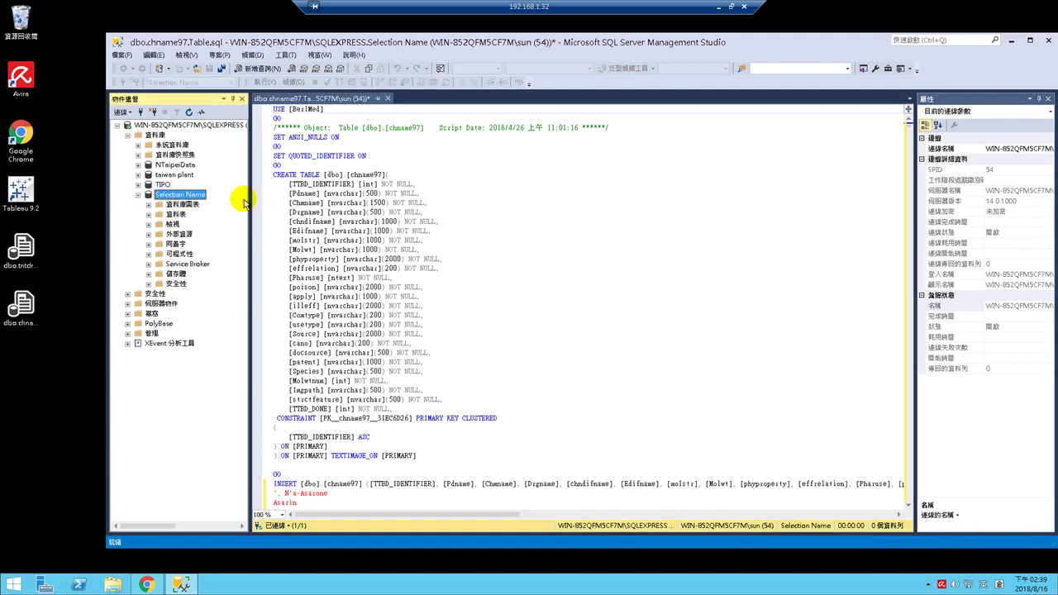